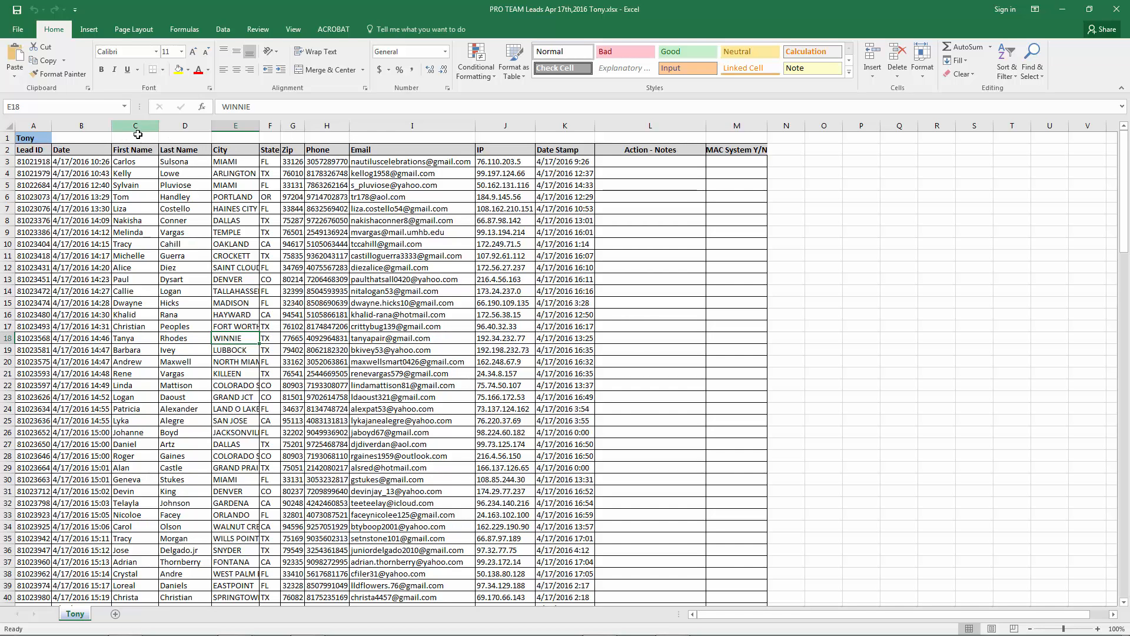
- Delete the title row above the column headers in the leads sheet and save the workbook
left_click(9, 139)
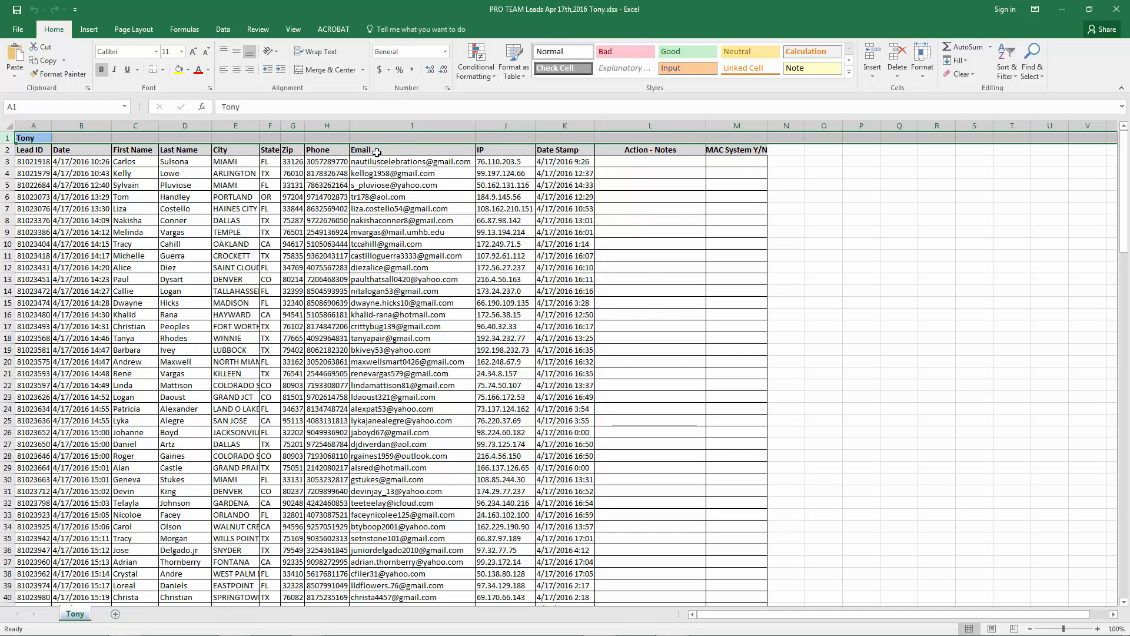
right_click(8, 138)
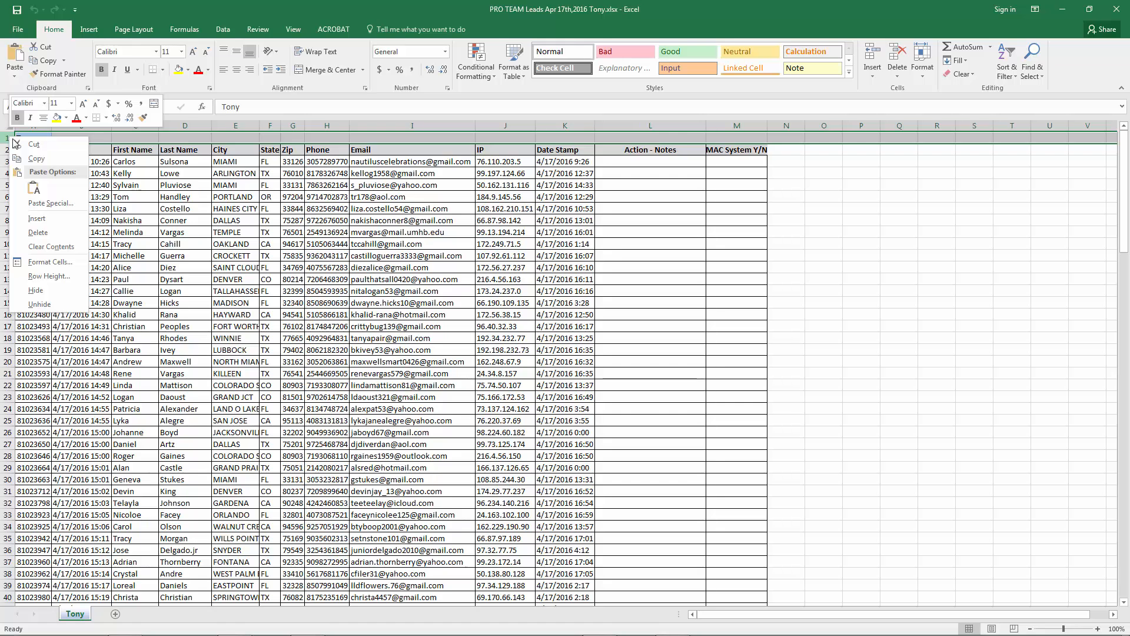
left_click(34, 233)
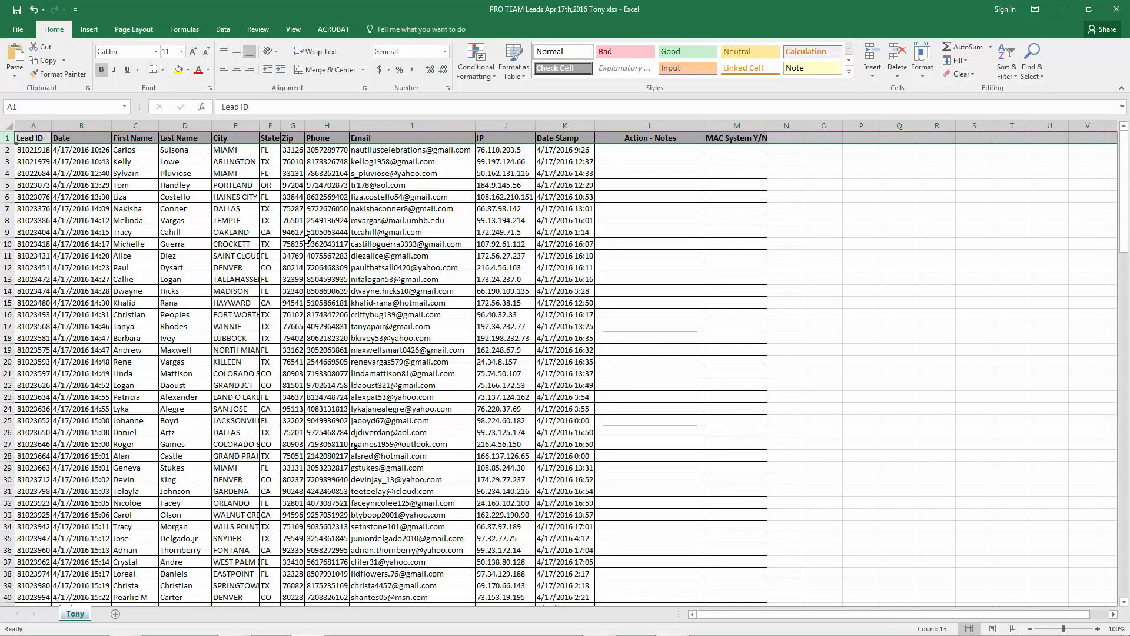
left_click(16, 13)
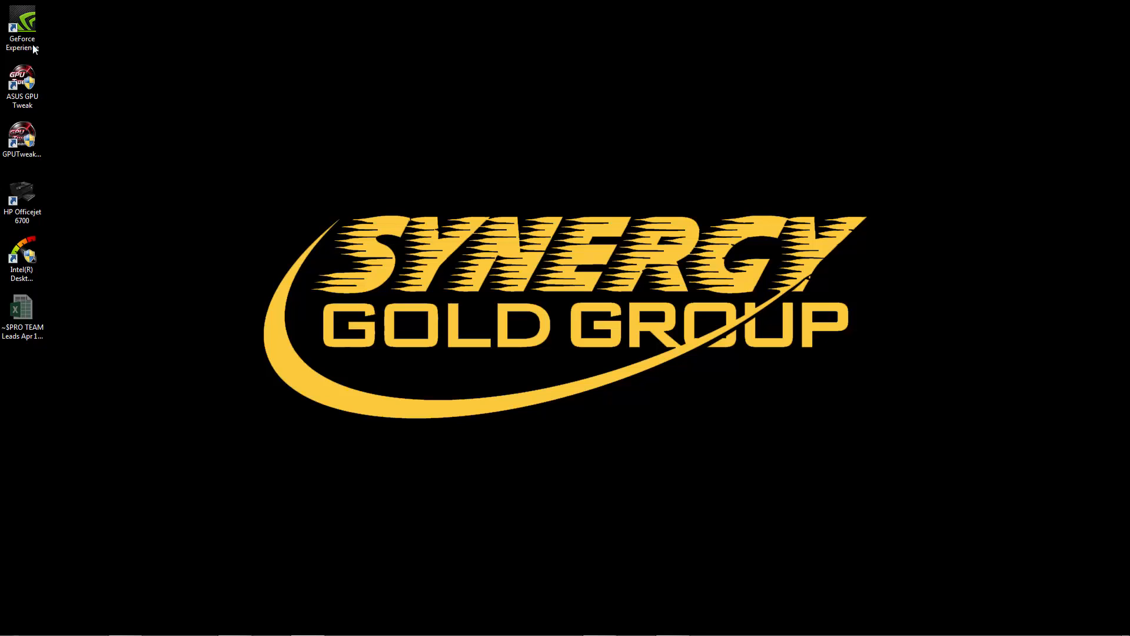
- Export the leads workbook to the Desktop as a CSV (Comma delimited) file and keep that format
mouse_move(112, 635)
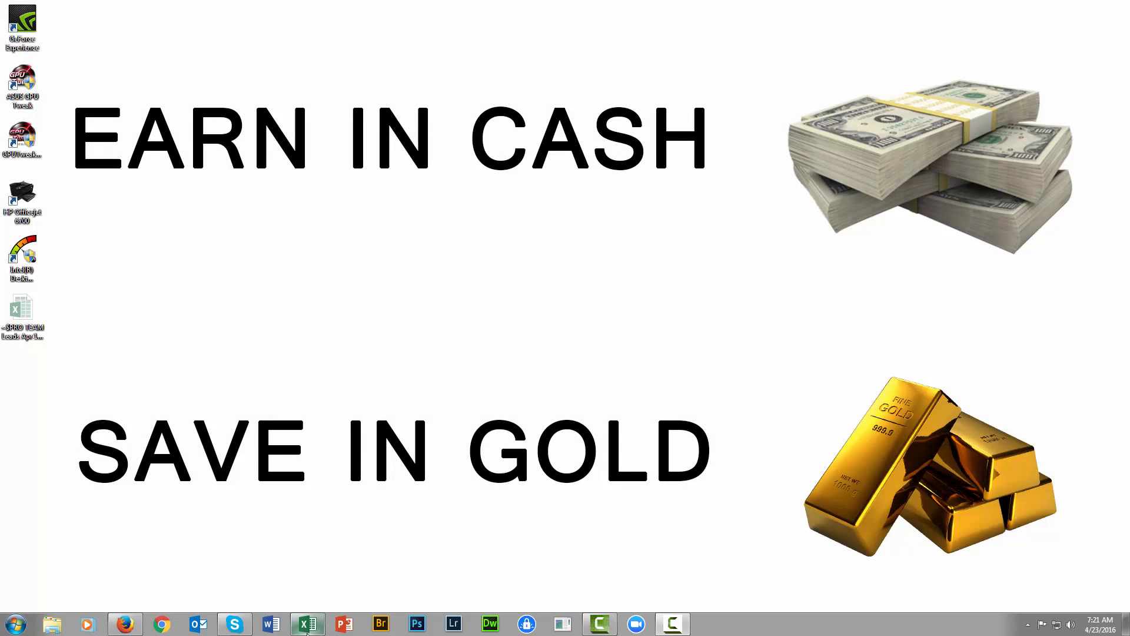
left_click(307, 627)
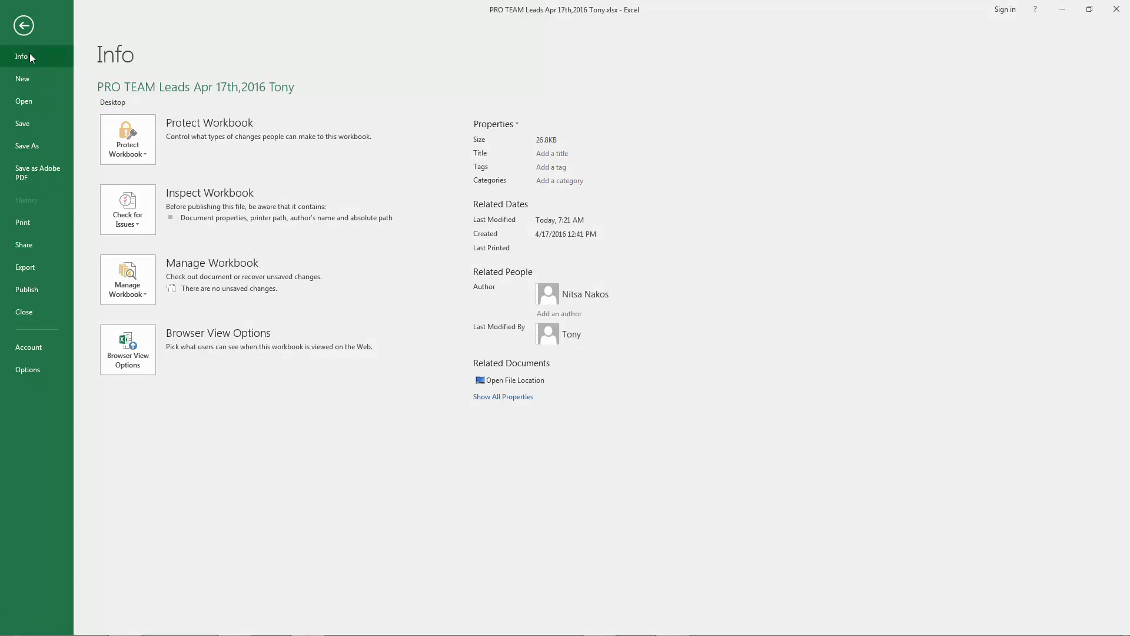
left_click(26, 270)
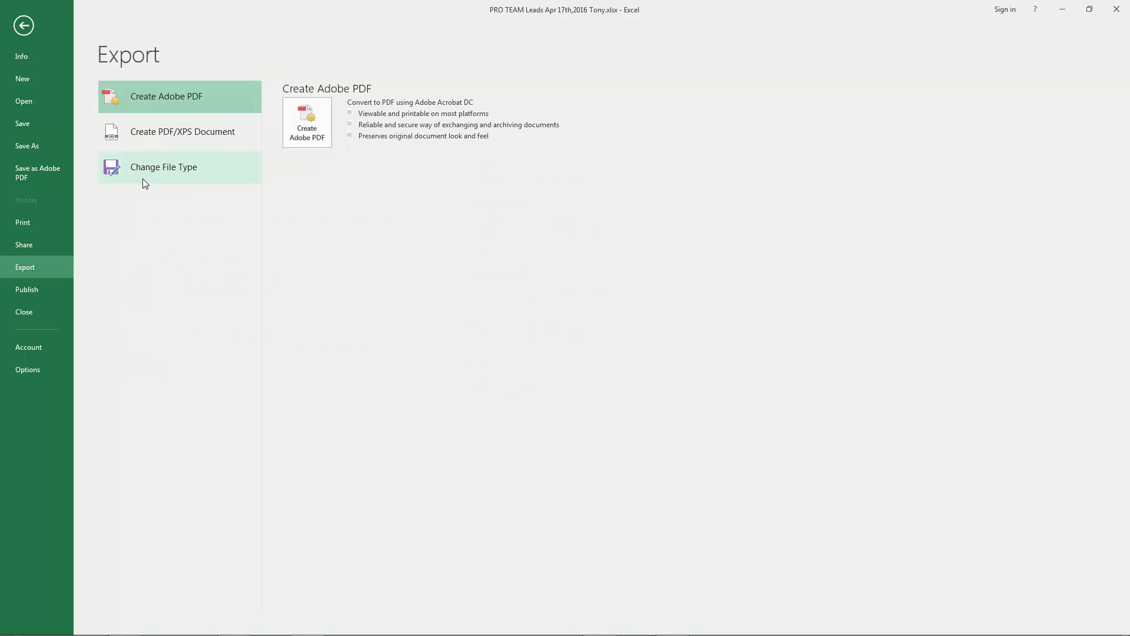
left_click(163, 169)
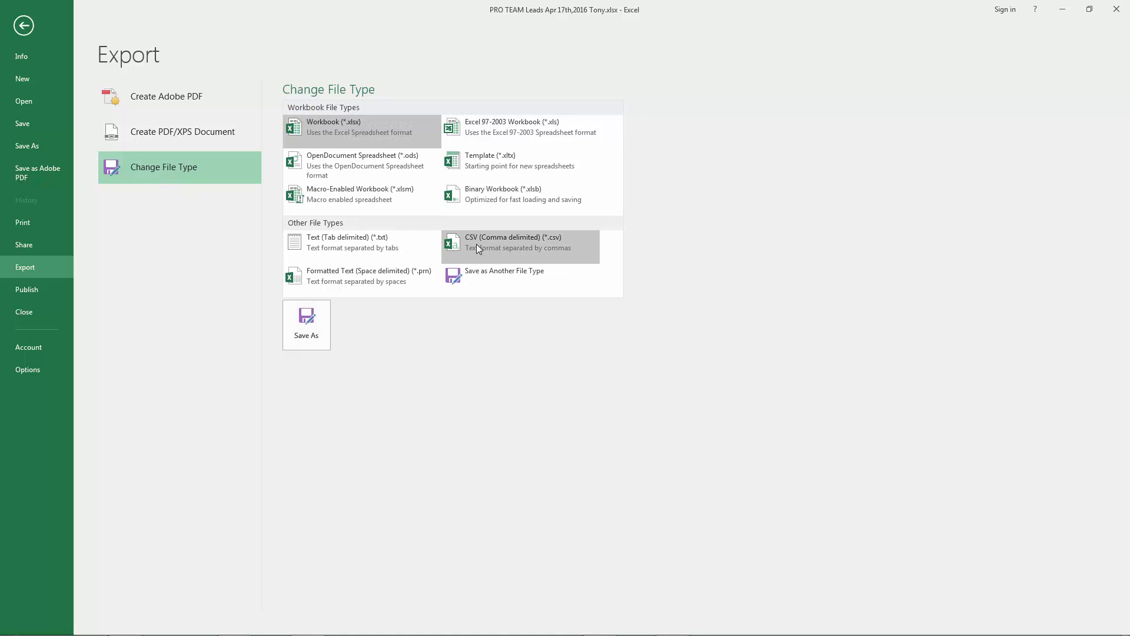
left_click(492, 257)
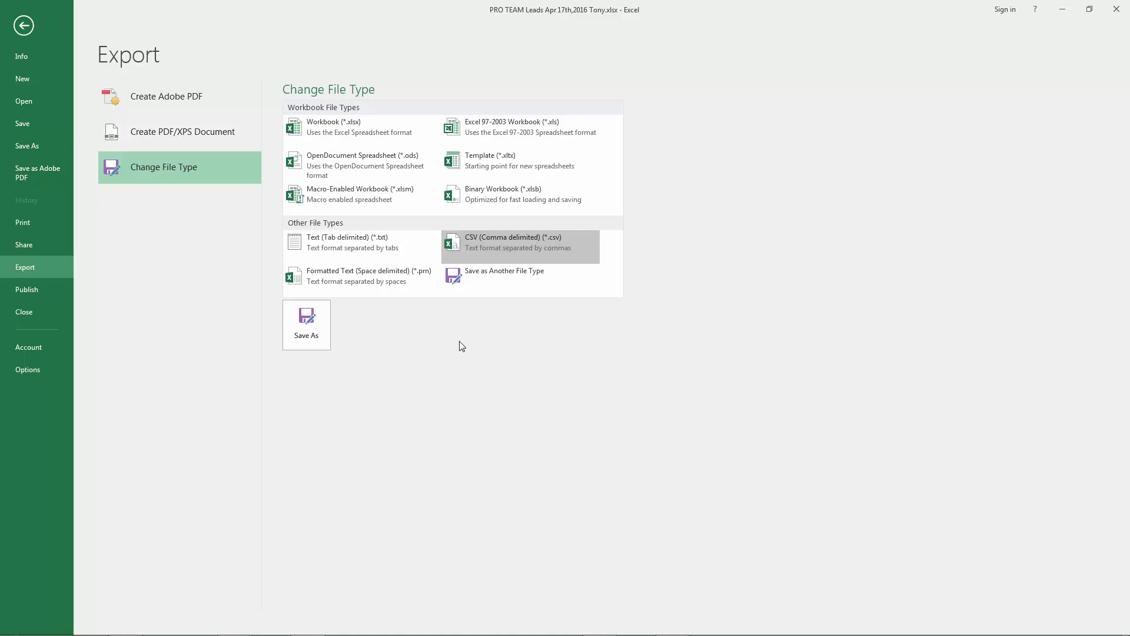
left_click(306, 325)
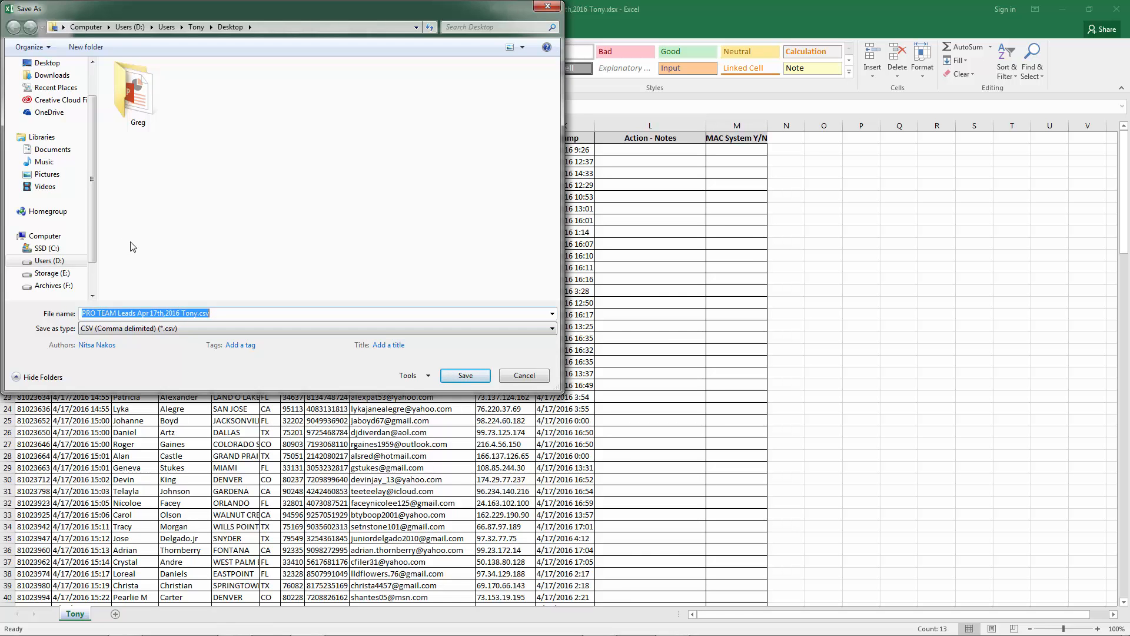
left_click(465, 375)
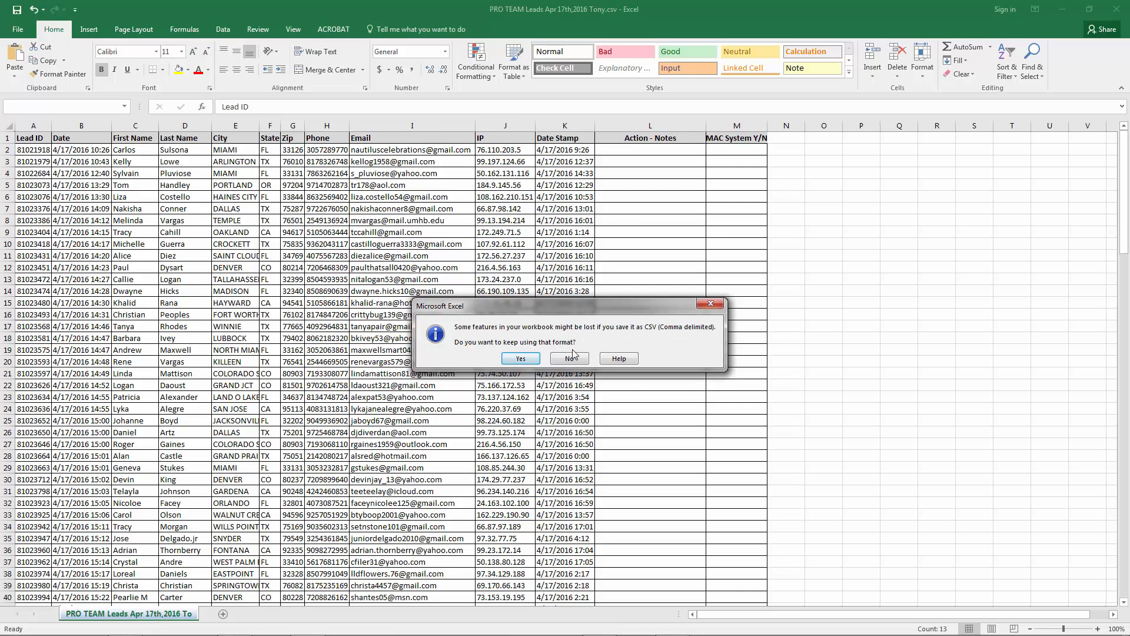
left_click(520, 359)
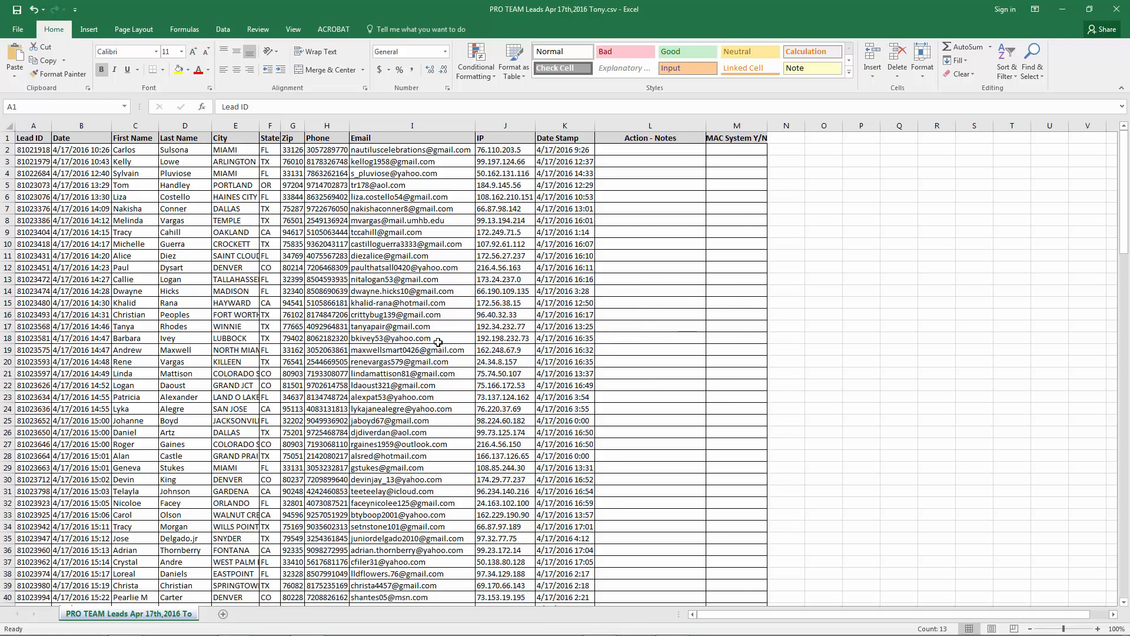
- Close the exported CSV workbook without saving again and check the CSV file on the desktop
left_click(1121, 14)
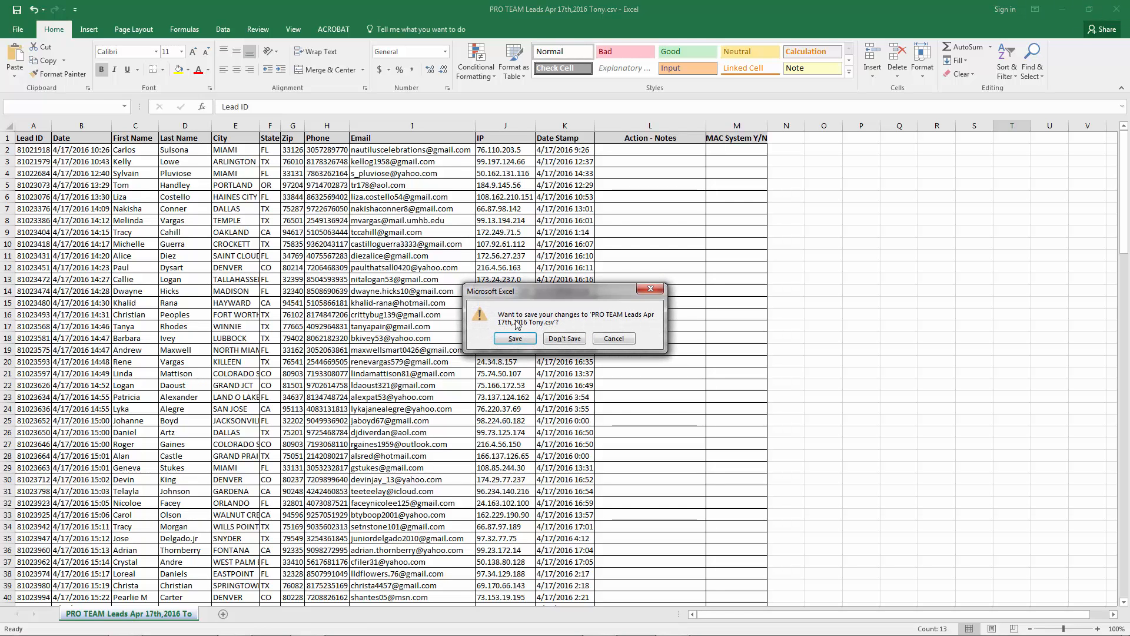
left_click(557, 340)
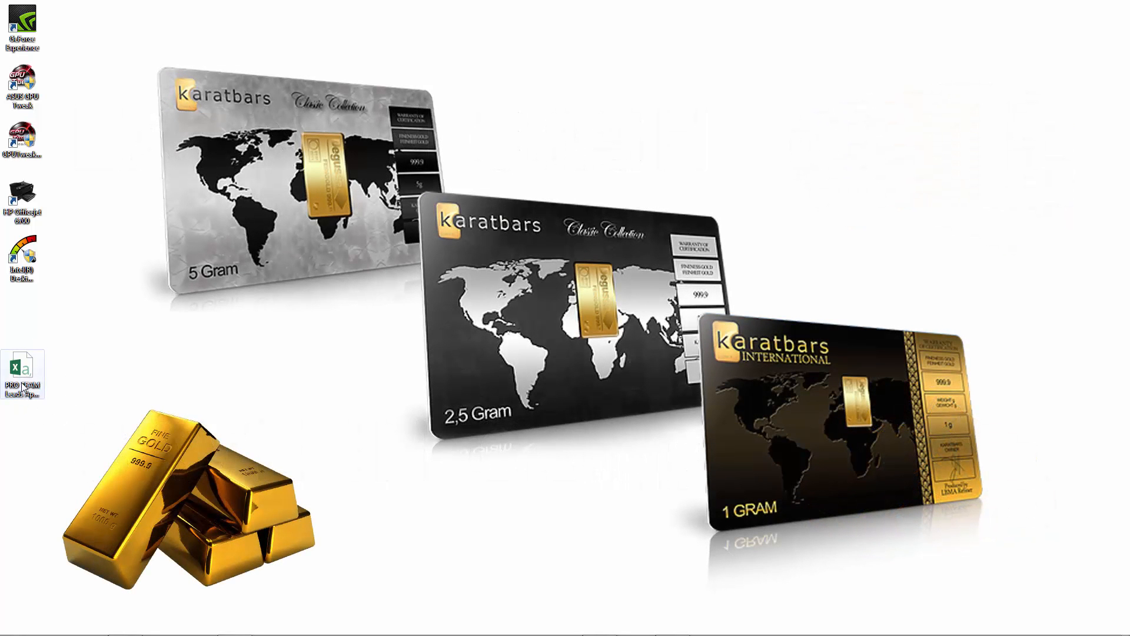
left_click(23, 387)
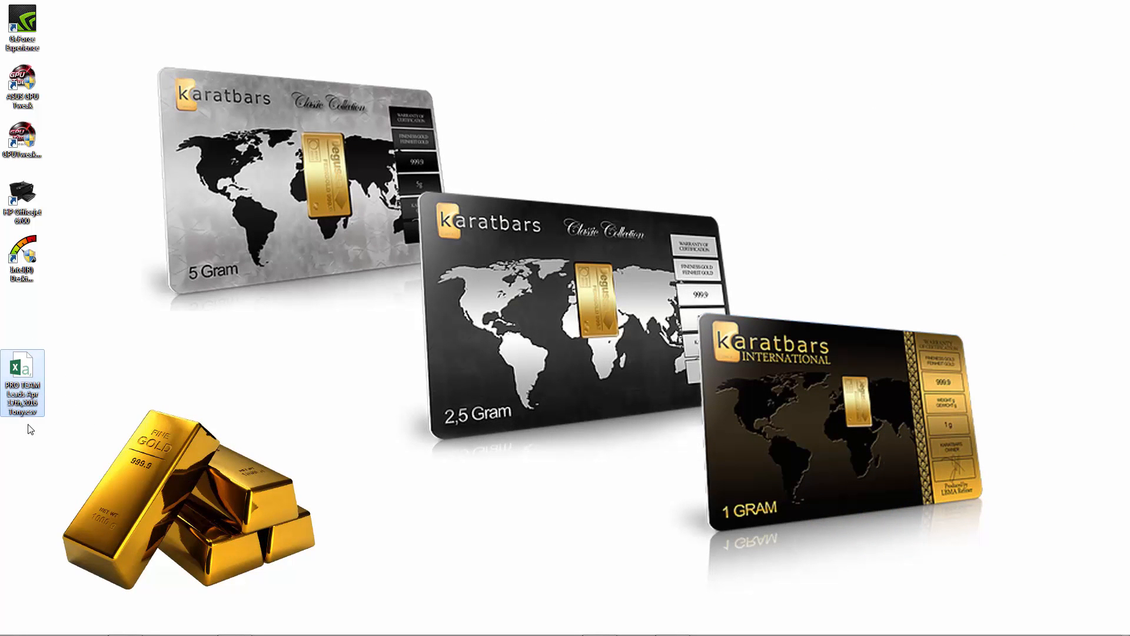
double_click(22, 368)
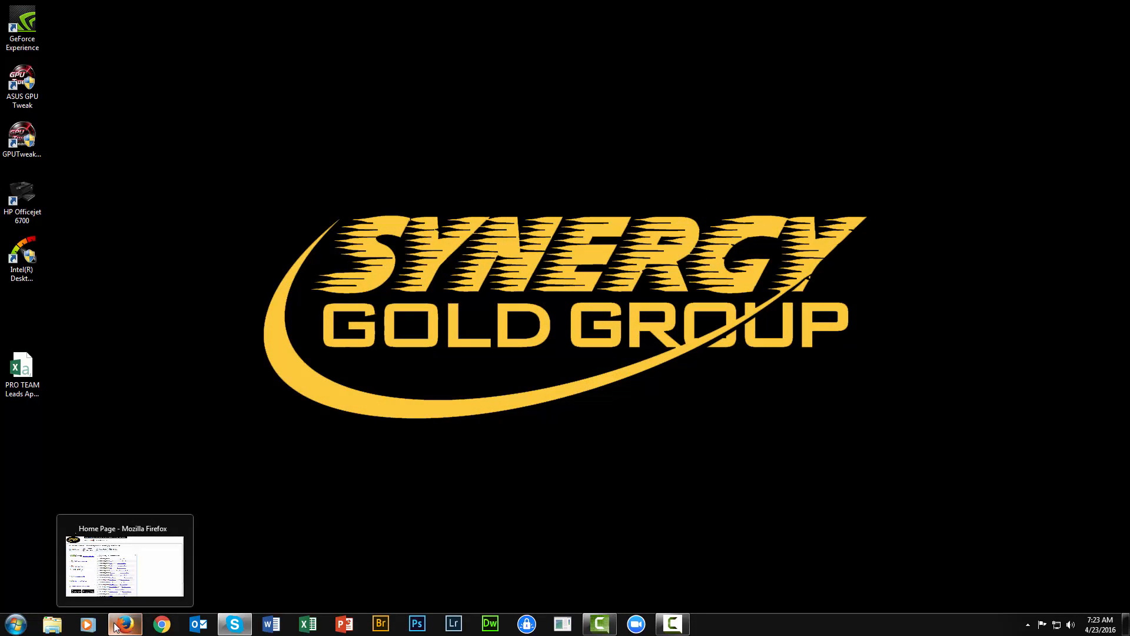
- Switch to Firefox and open Import Contacts from the advanced contact tools of My Contacts
left_click(116, 626)
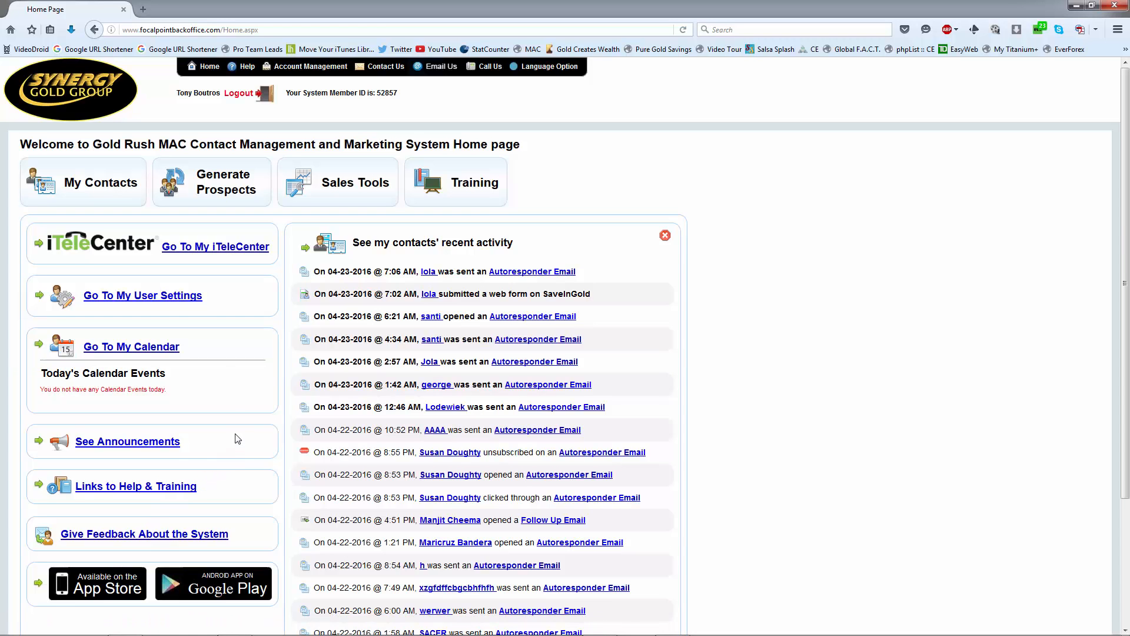
left_click(129, 190)
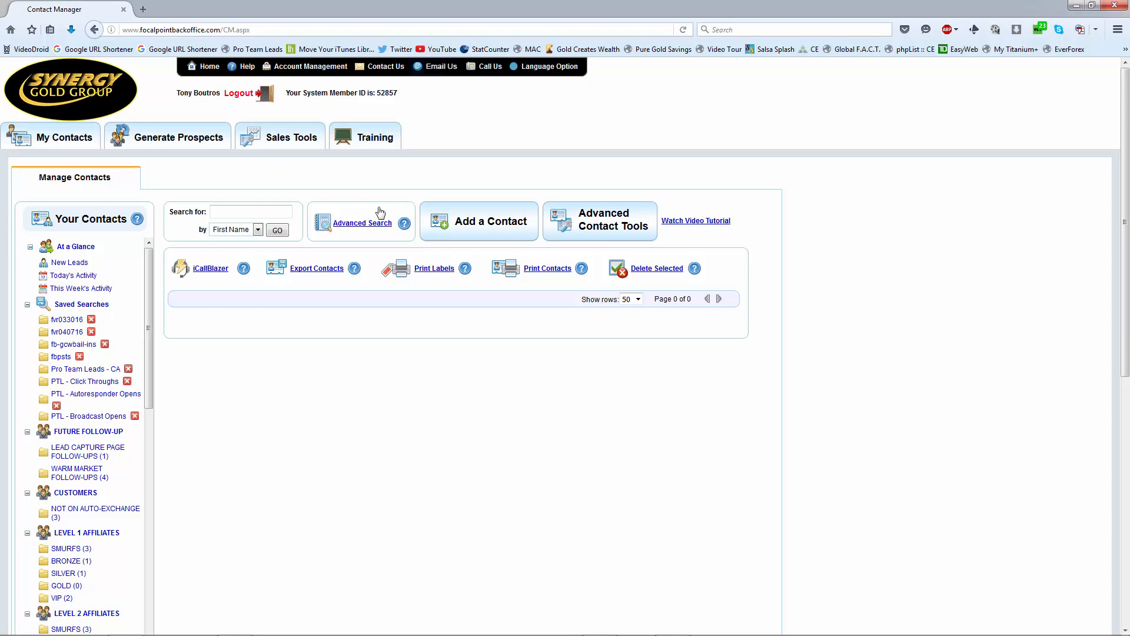
left_click(603, 229)
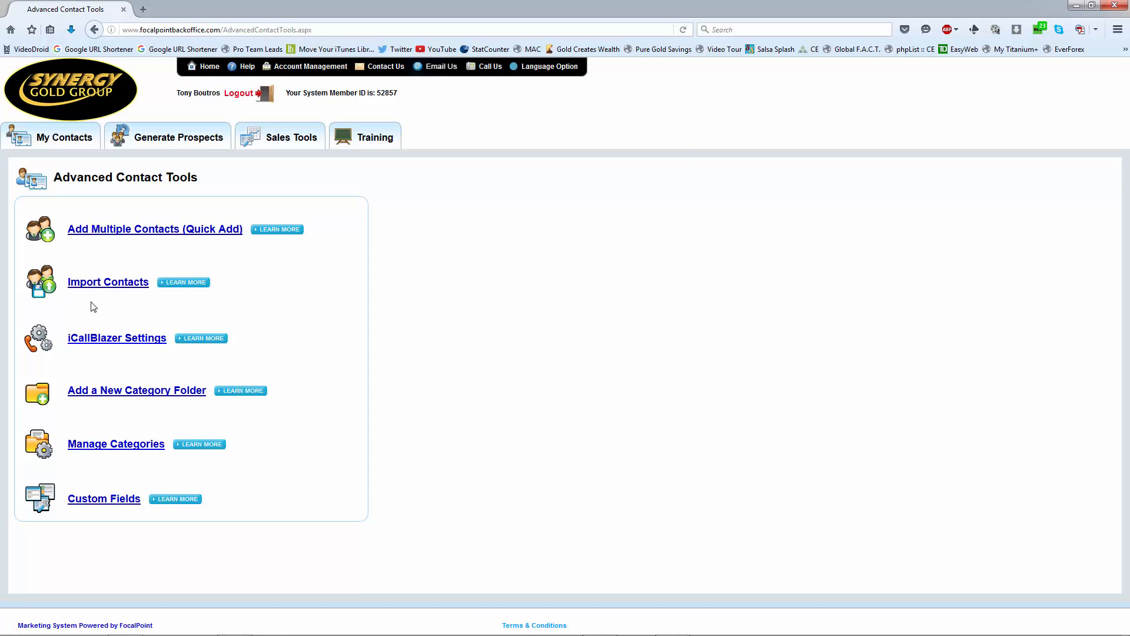
left_click(106, 289)
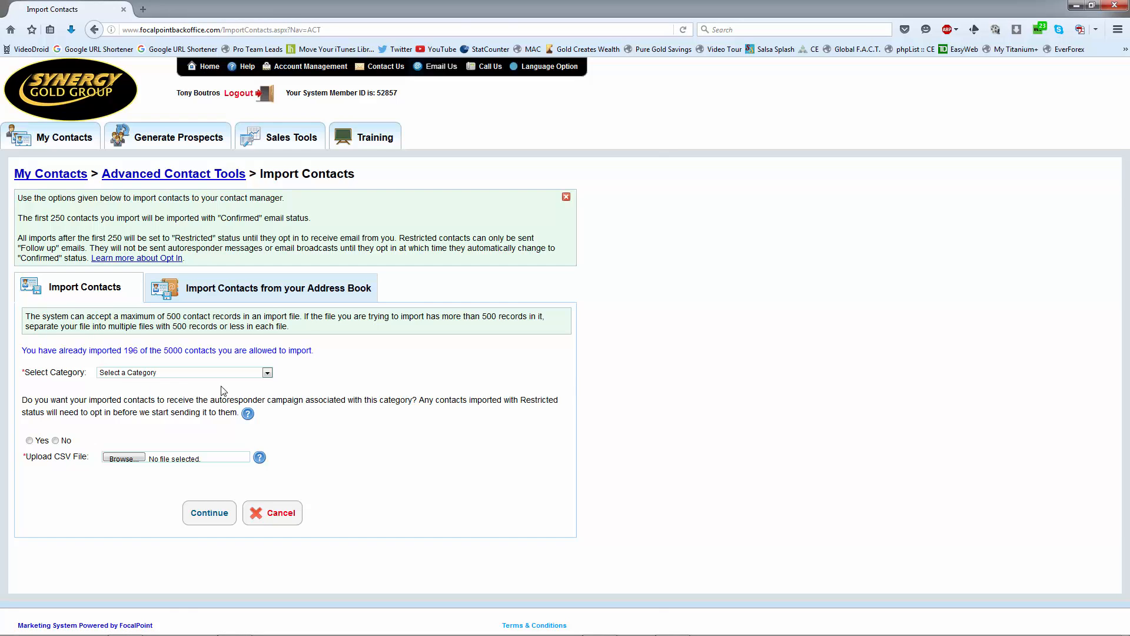
- Submit the import form with category Lead->PRO TEAM LEADS, the autoresponder campaign set to Yes, and the PRO TEAM Leads Apr 17th,2016 CSV from the Desktop
left_click(268, 374)
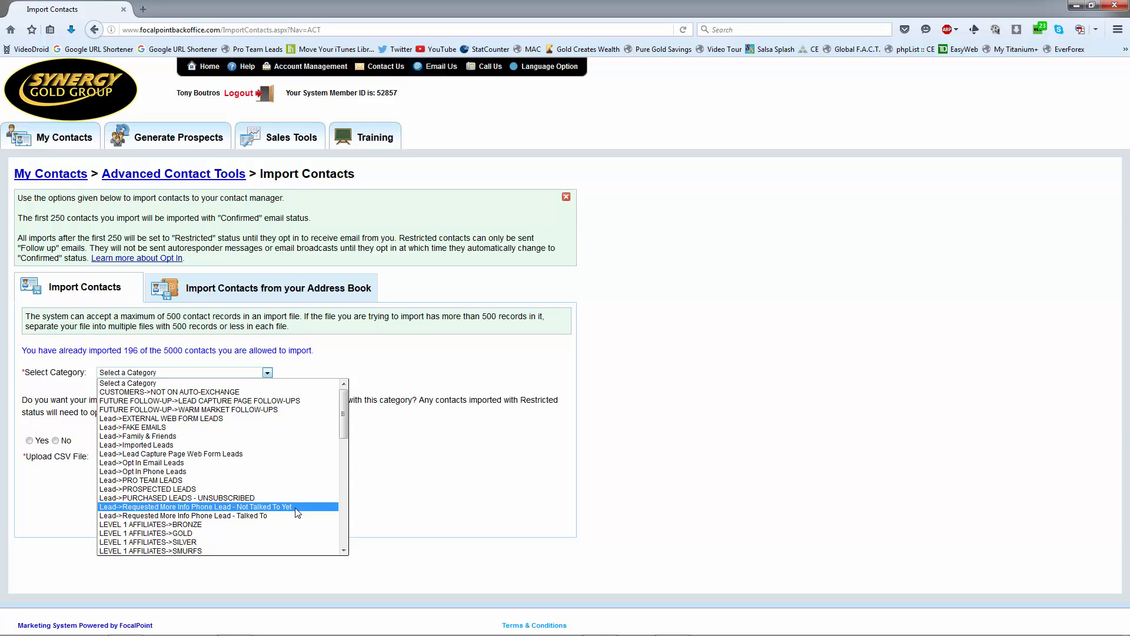
left_click(138, 481)
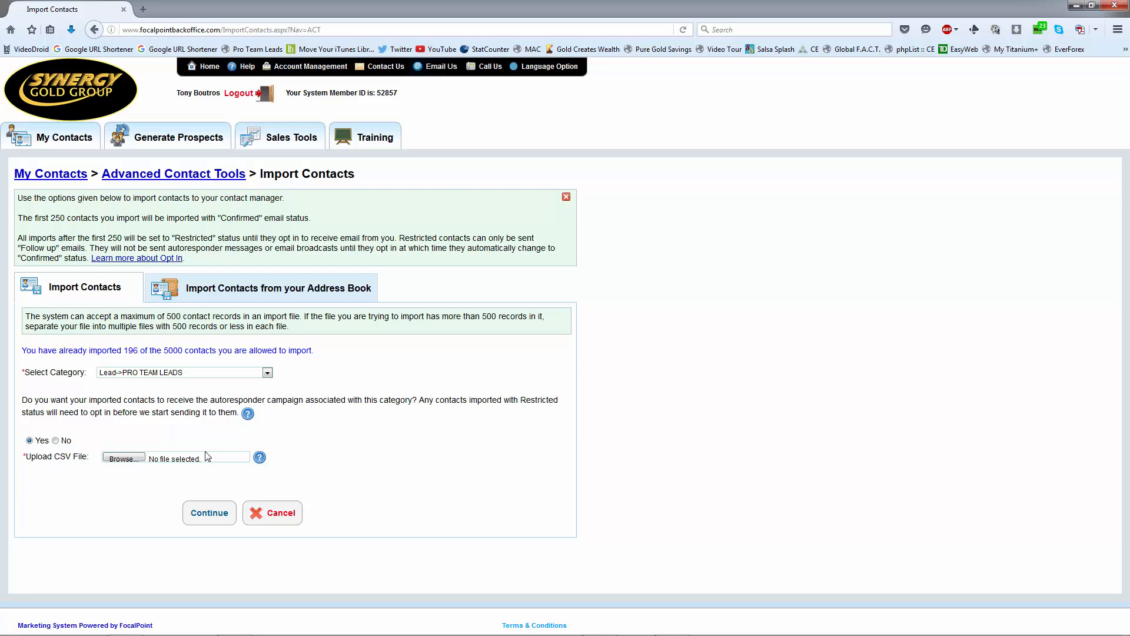
left_click(123, 458)
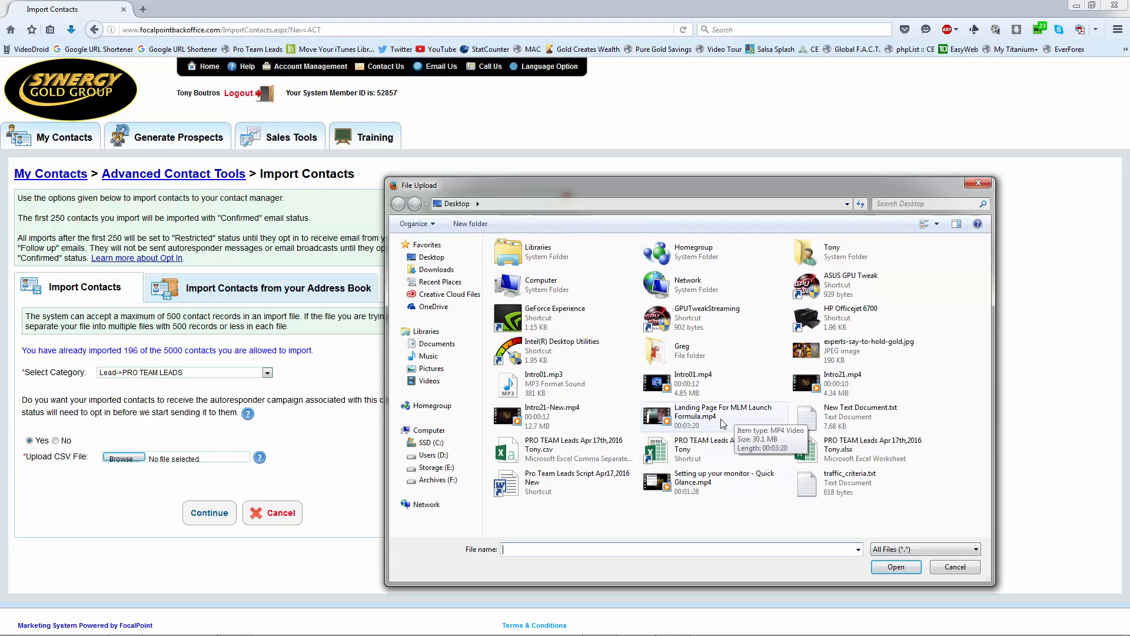
left_click(443, 262)
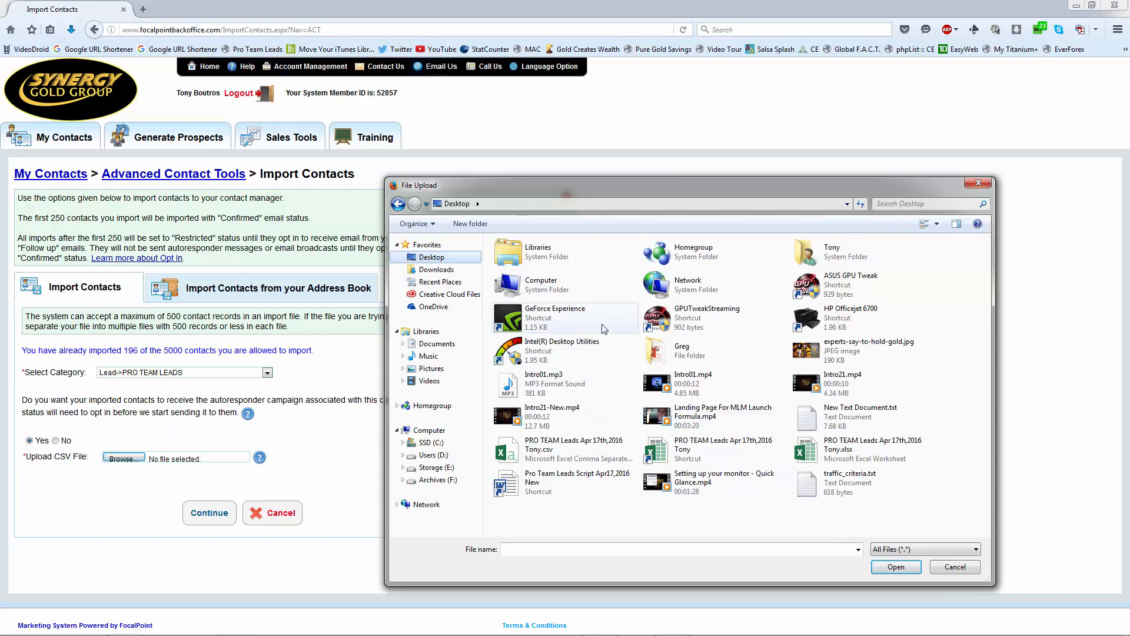
left_click(544, 459)
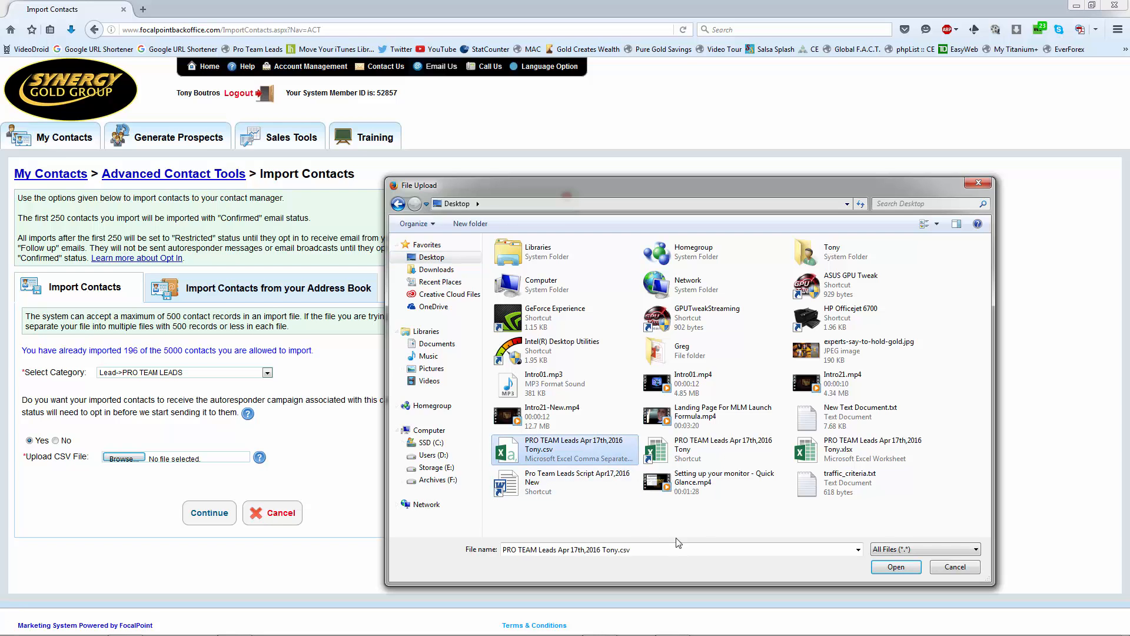
left_click(875, 566)
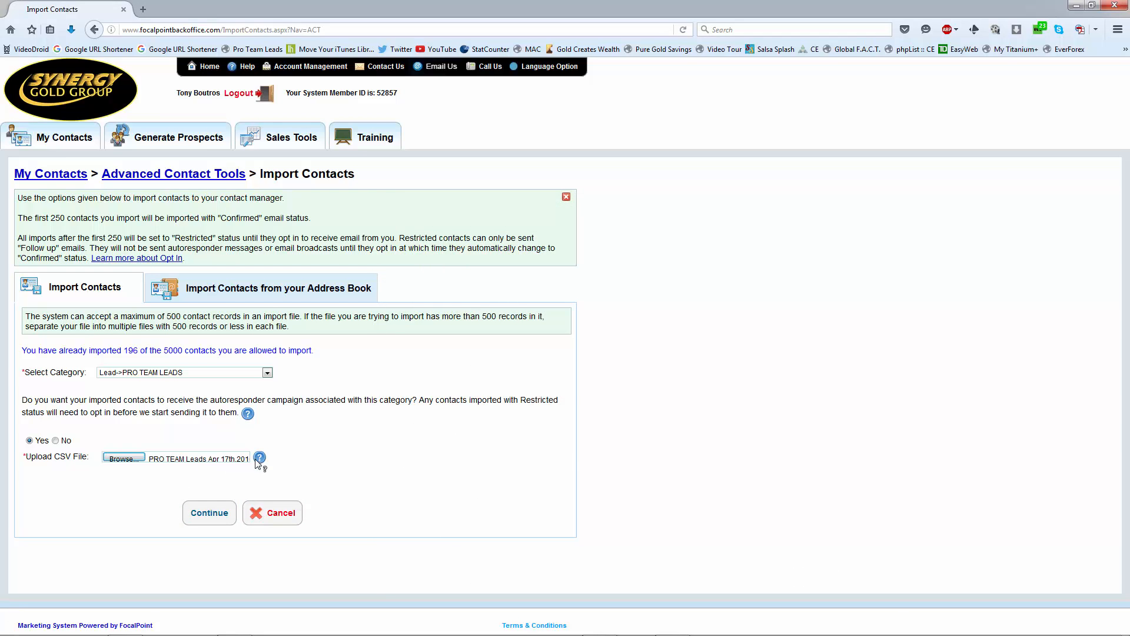
left_click(209, 517)
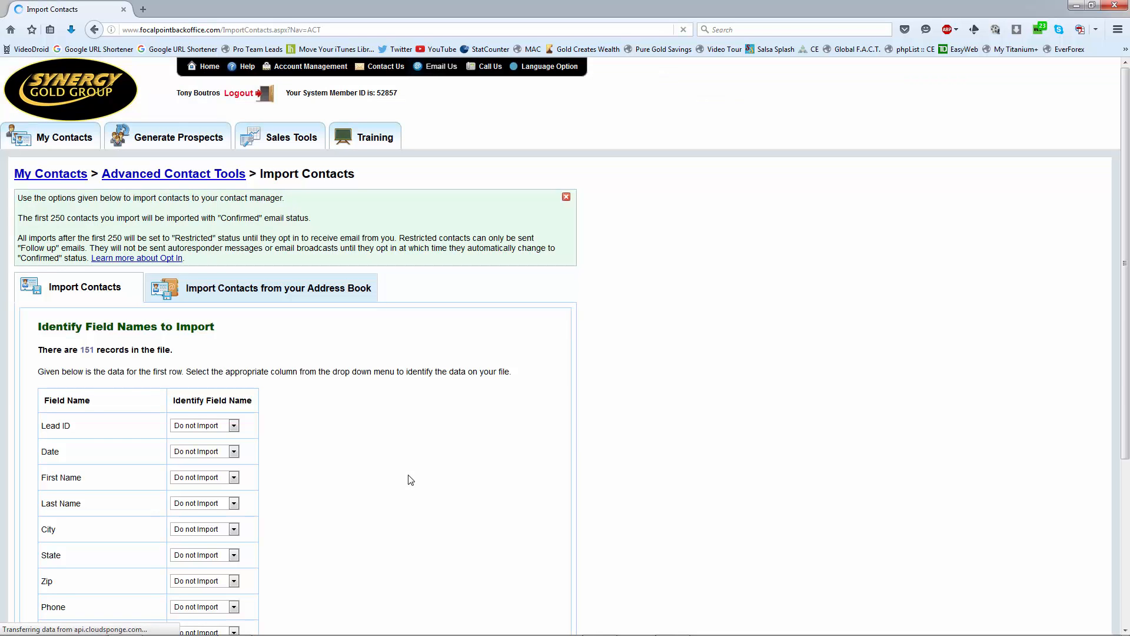
- Review the field mapping choices and leave the Lead ID and Date columns set to Do not Import
scroll(409, 476, "down", 1)
scroll(410, 480, "down", 5)
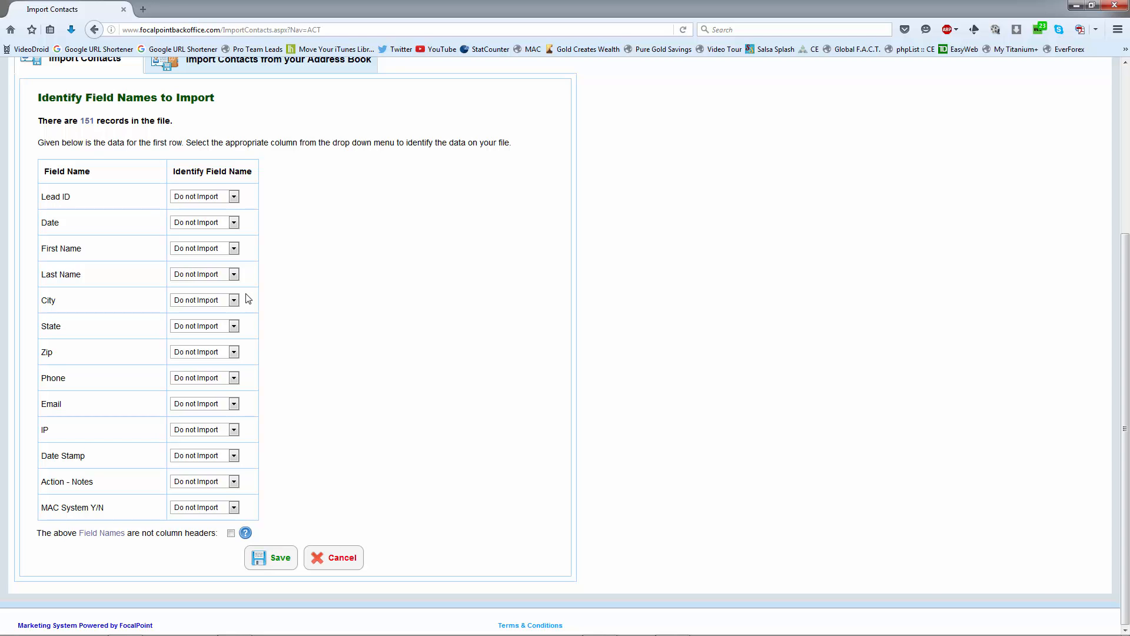
left_click(234, 197)
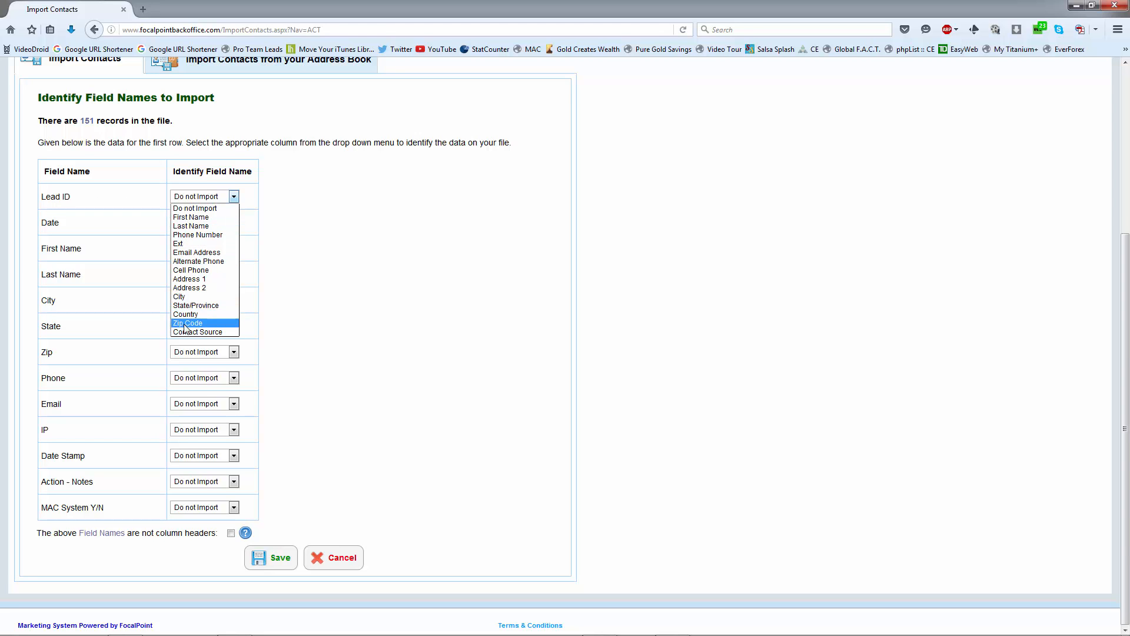
left_click(186, 209)
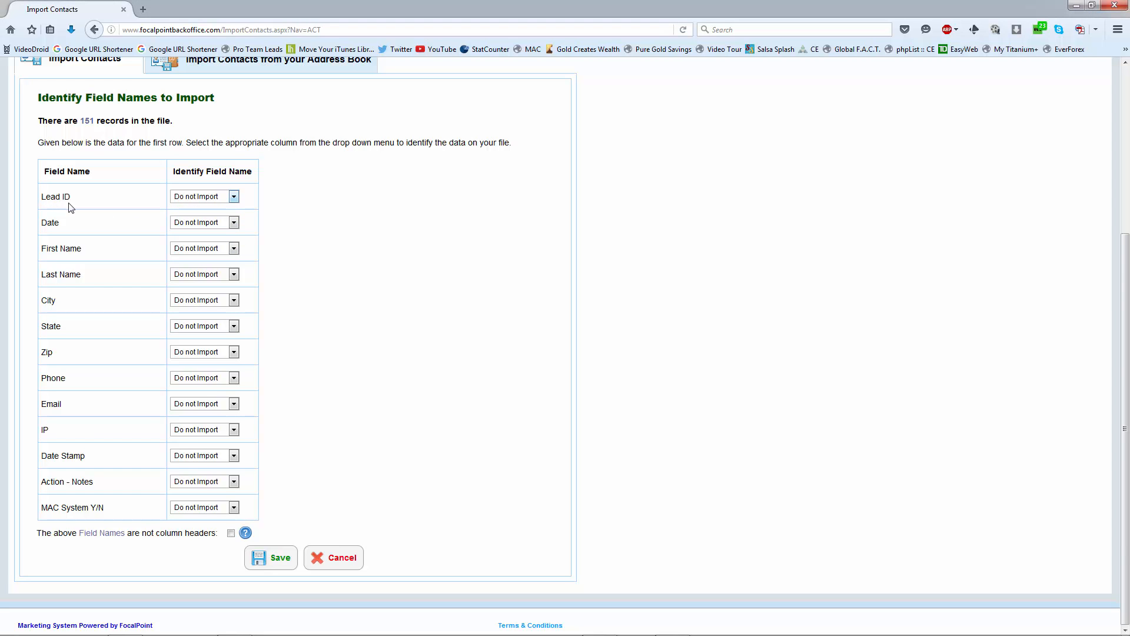
left_click(234, 224)
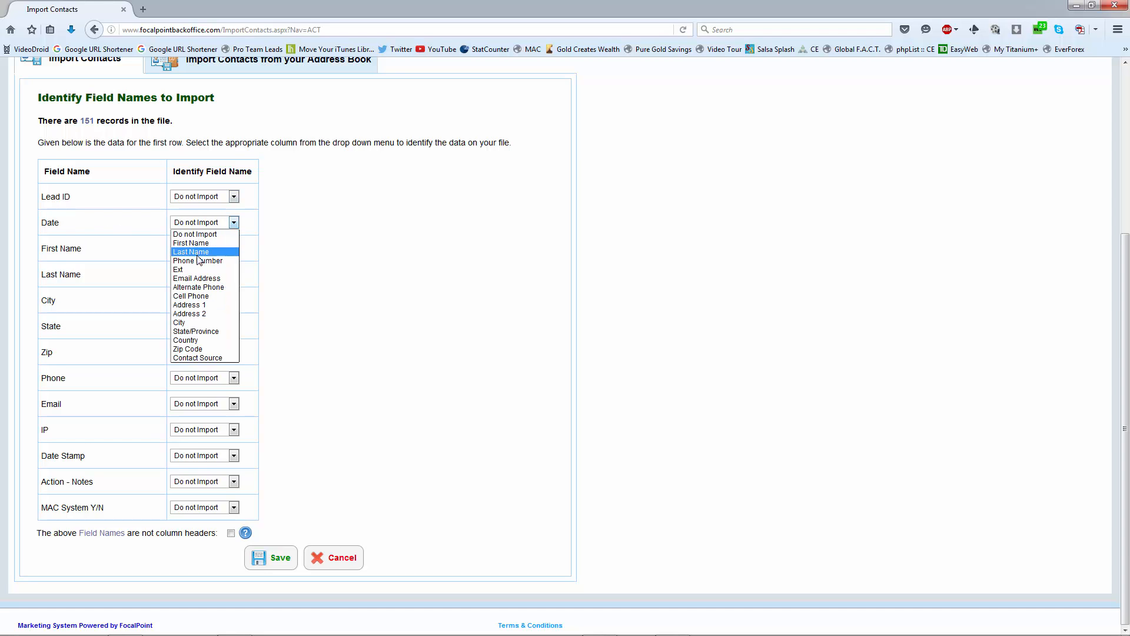
left_click(235, 226)
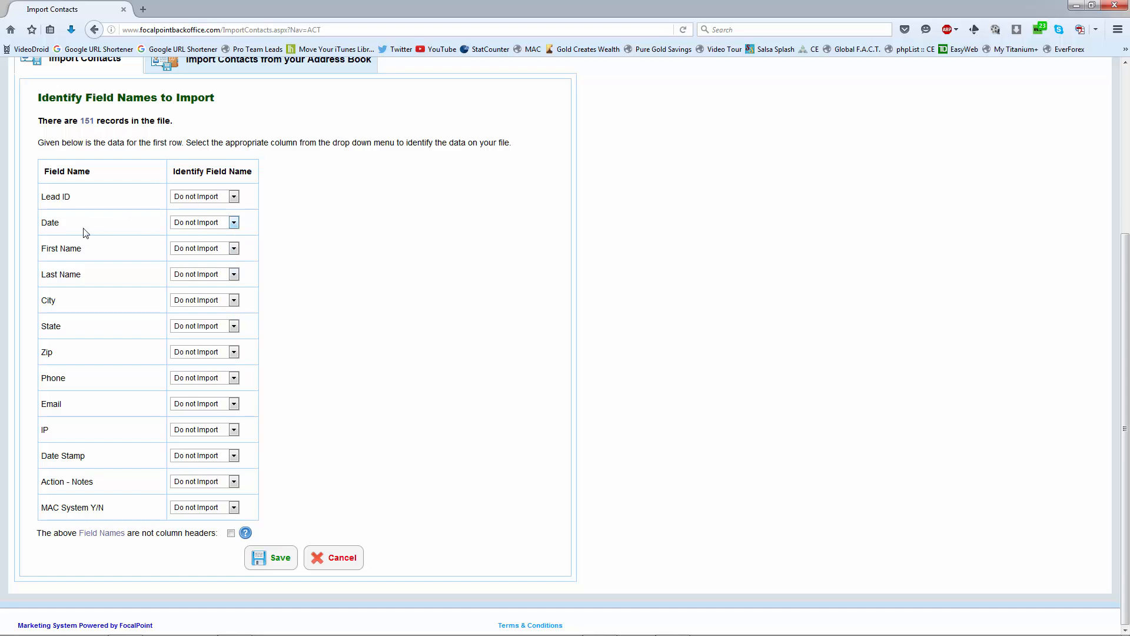
- Map the First Name column to First Name and the Last Name column to Last Name
left_click(233, 249)
left_click(217, 267)
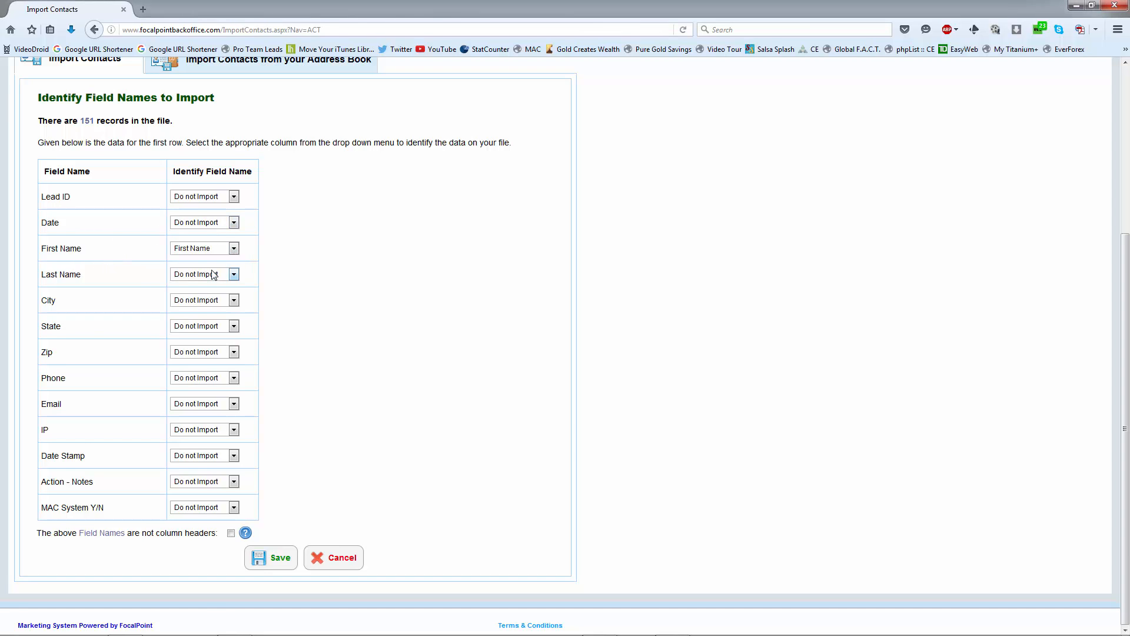
left_click(233, 275)
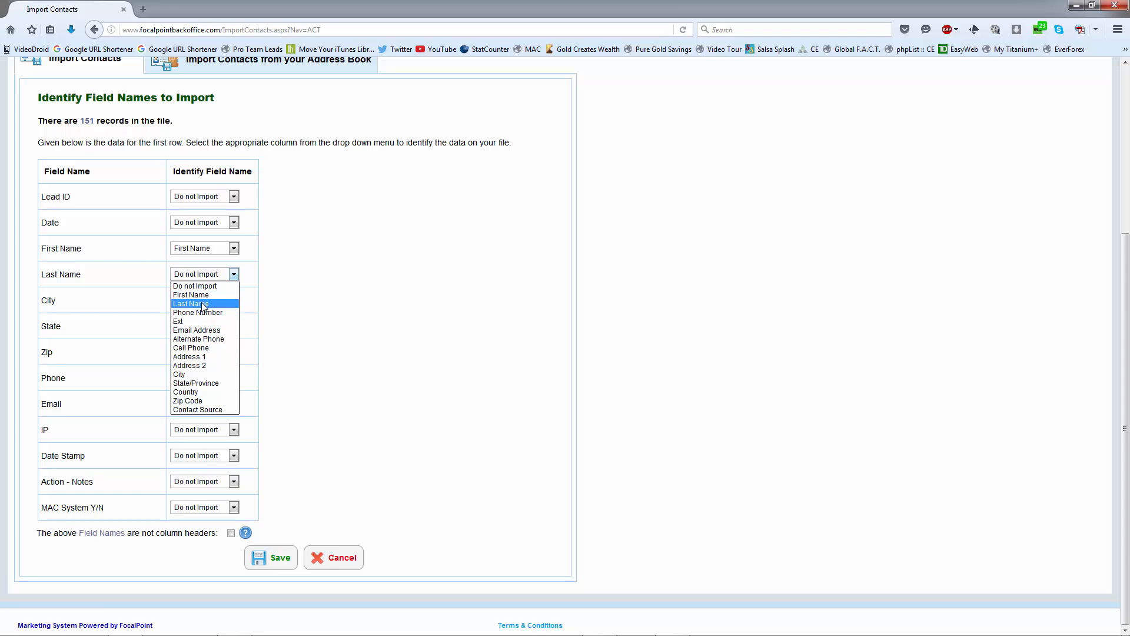
left_click(203, 303)
- Map the City column to City, State to State/Province, and Zip to Zip Code
left_click(234, 300)
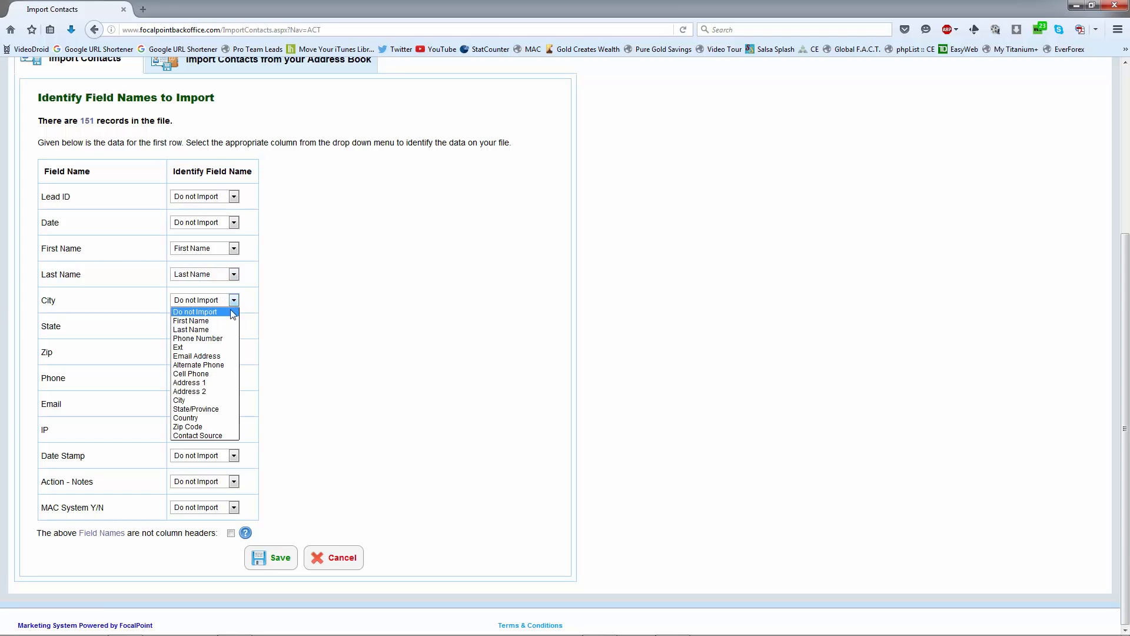
left_click(190, 406)
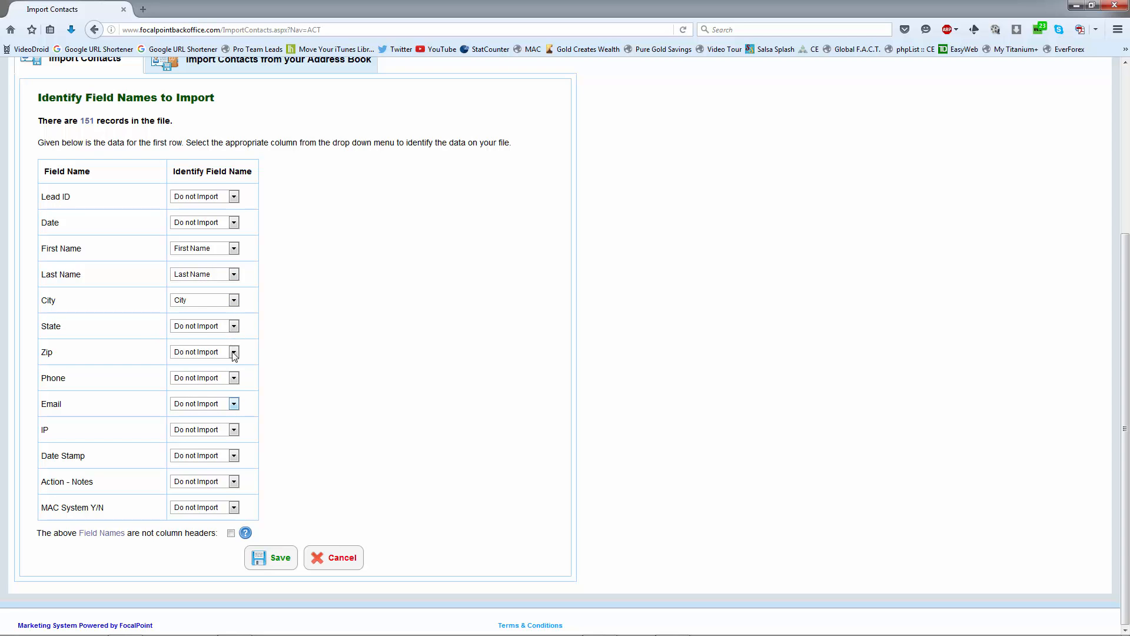
left_click(234, 327)
left_click(197, 436)
left_click(233, 352)
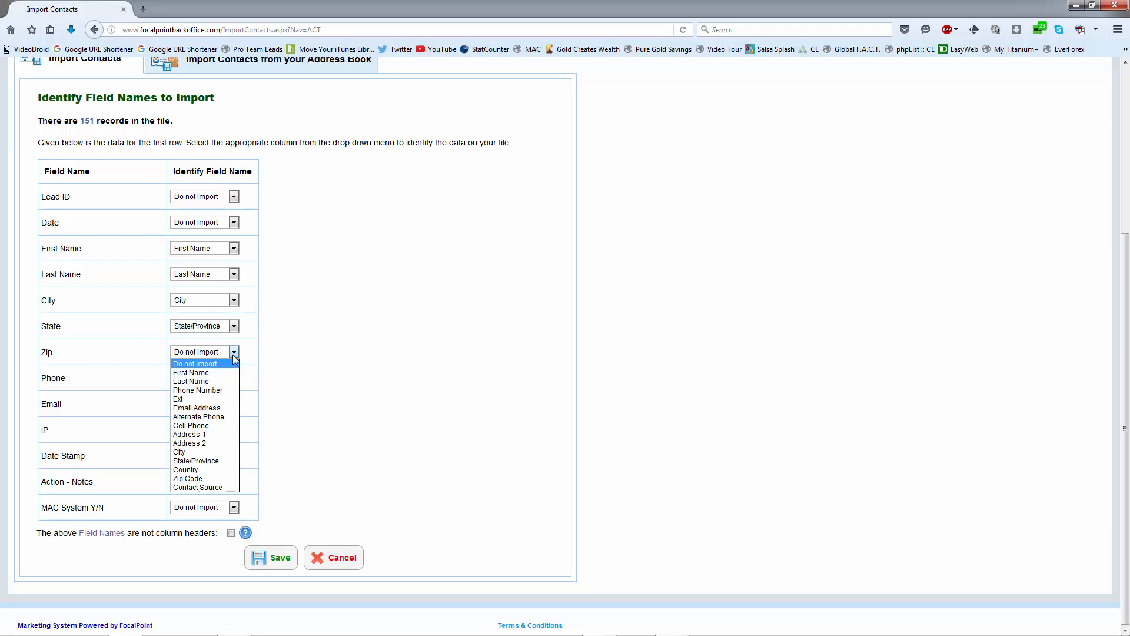
left_click(200, 478)
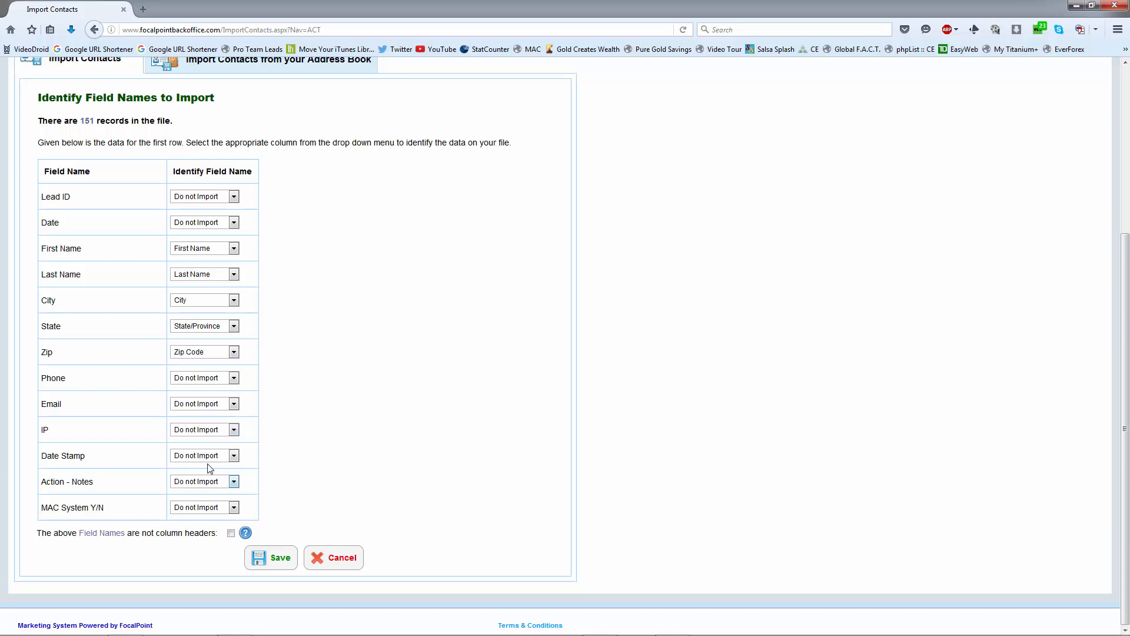
- Map the Phone column to Phone Number and the Email column to Email Address
left_click(234, 378)
left_click(199, 422)
left_click(233, 406)
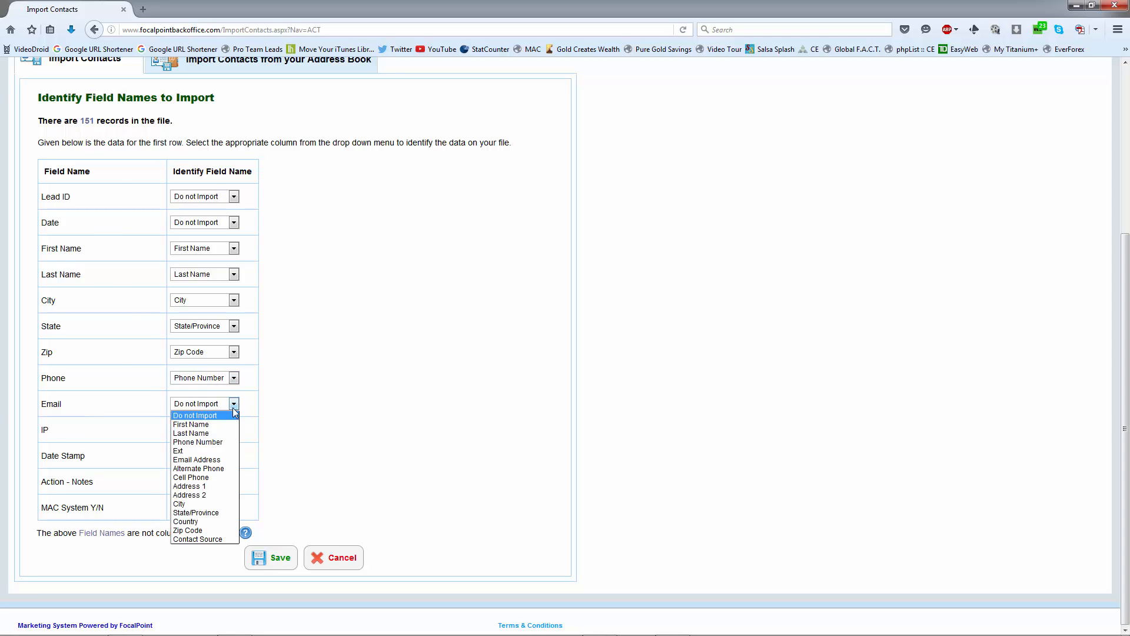
left_click(207, 461)
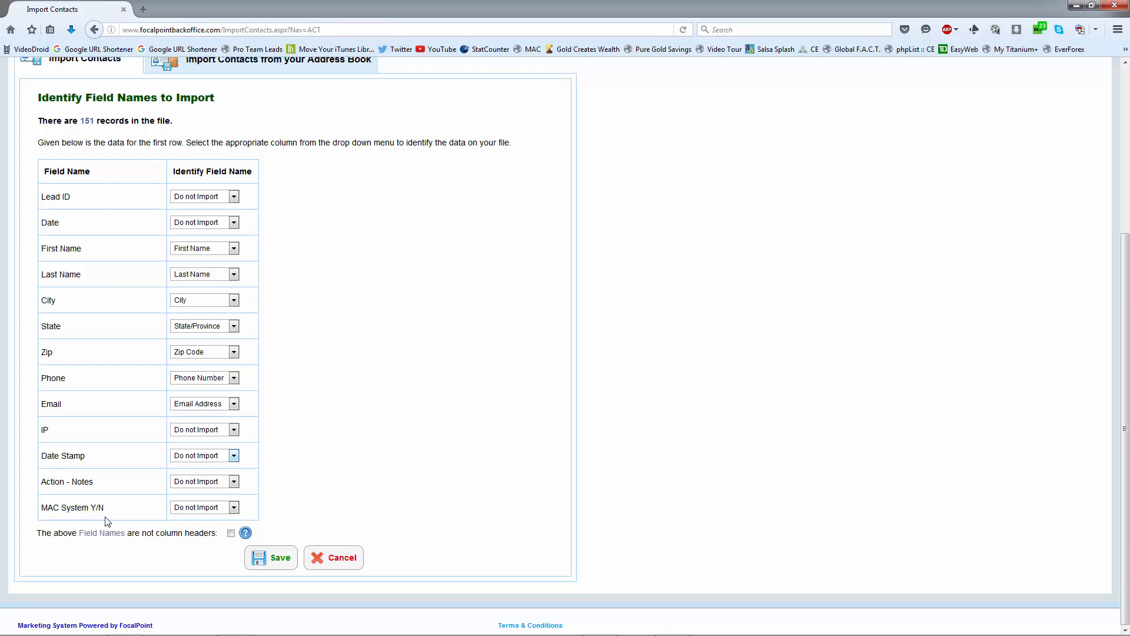
- Leave the MAC System Y/N column set to Do not Import, save the field mapping to run the import, and review the import result
left_click(238, 509)
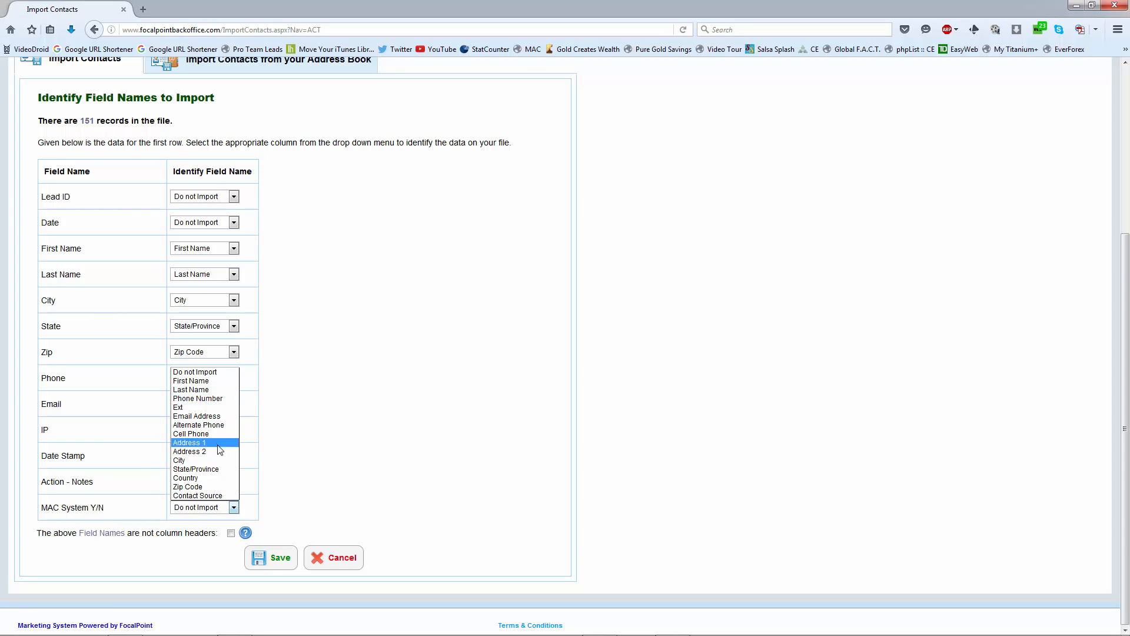
left_click(309, 468)
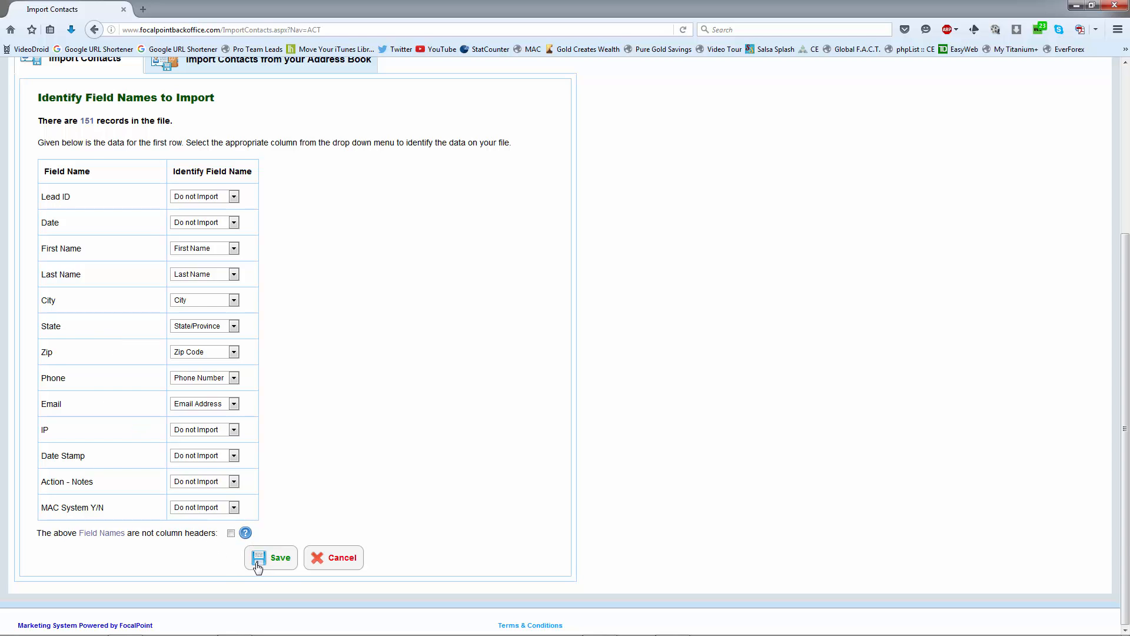
left_click(287, 565)
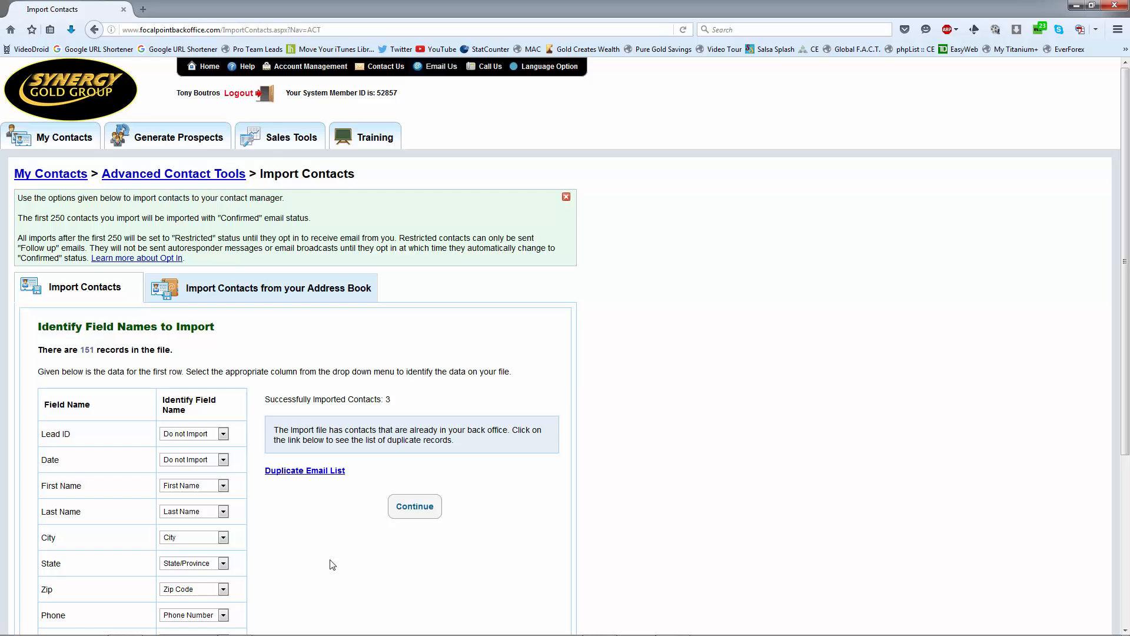
scroll(333, 565, "down", 5)
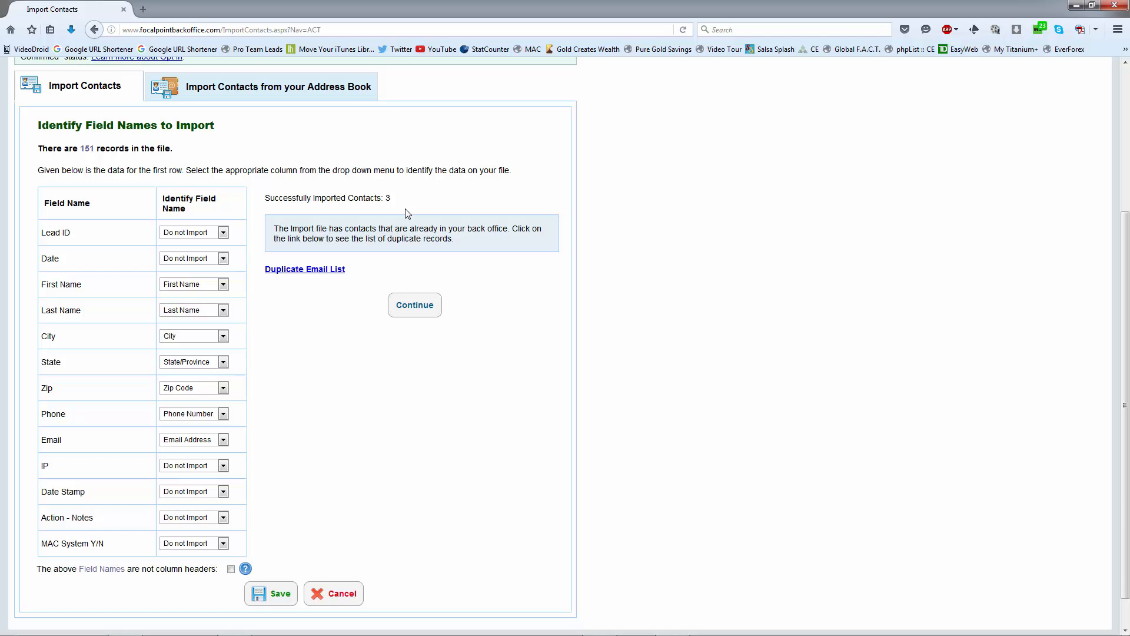
scroll(315, 294, "down", 1)
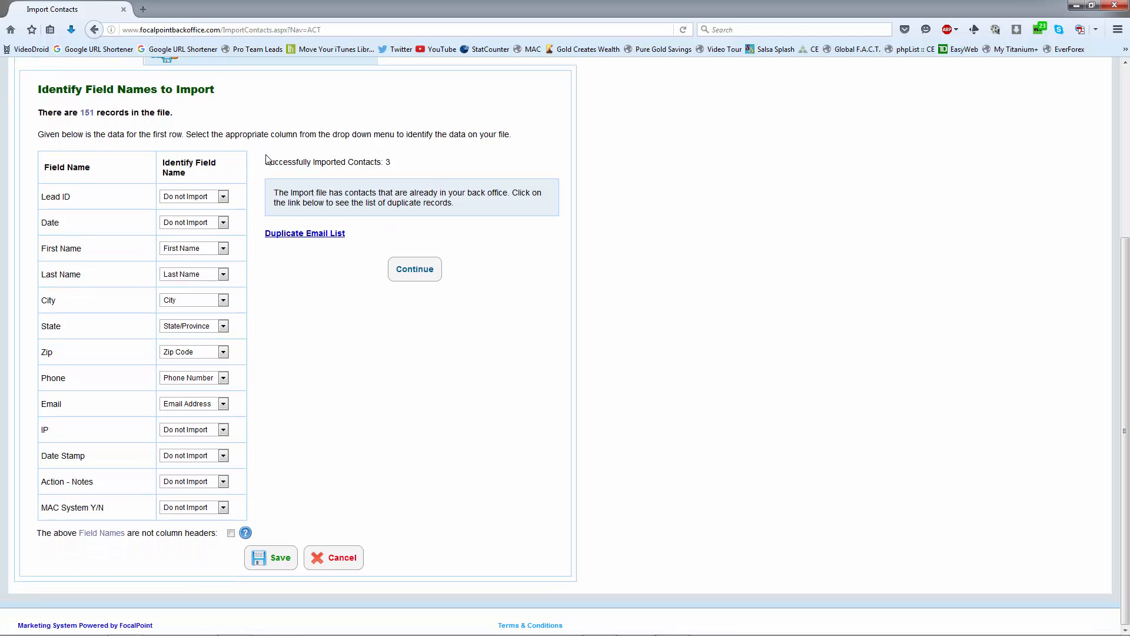